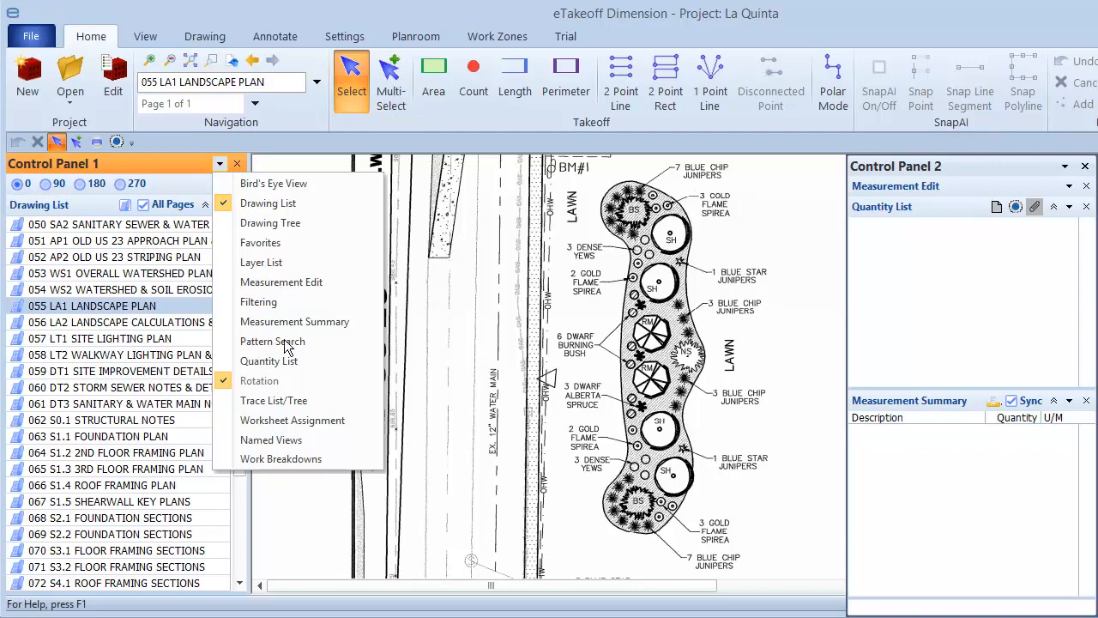
Display the trace list and count the four Sunburst Honey Locust (SH) symbols in the planting bed with the Count trace.
{"action": "left_click", "coordinate": [279, 400]}
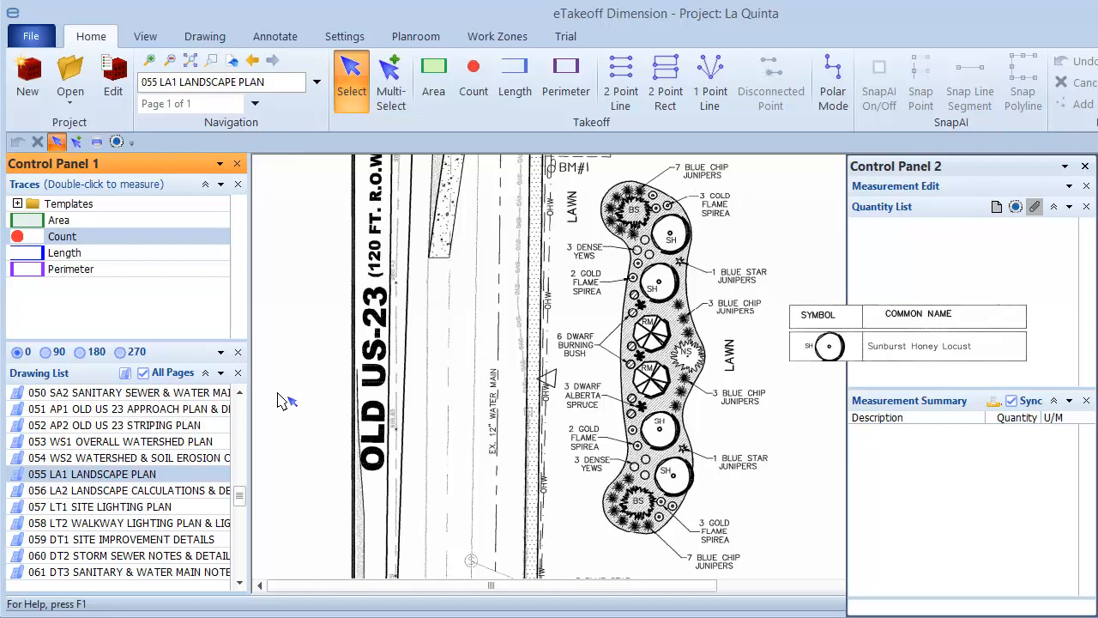
{"action": "left_click", "coordinate": [278, 394]}
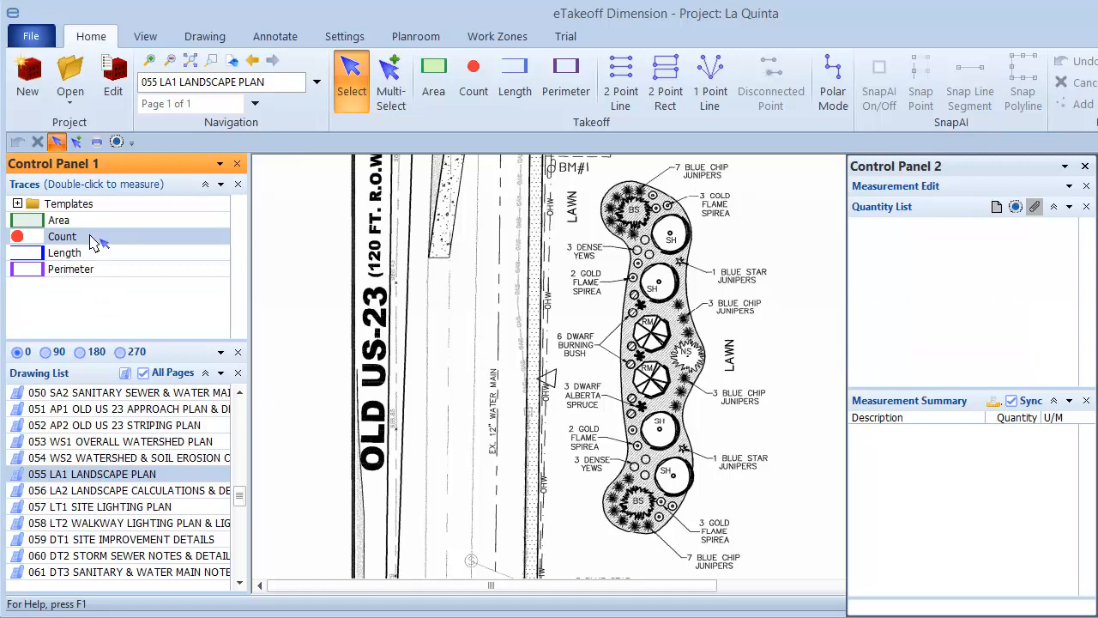
{"action": "left_click", "coordinate": [292, 306]}
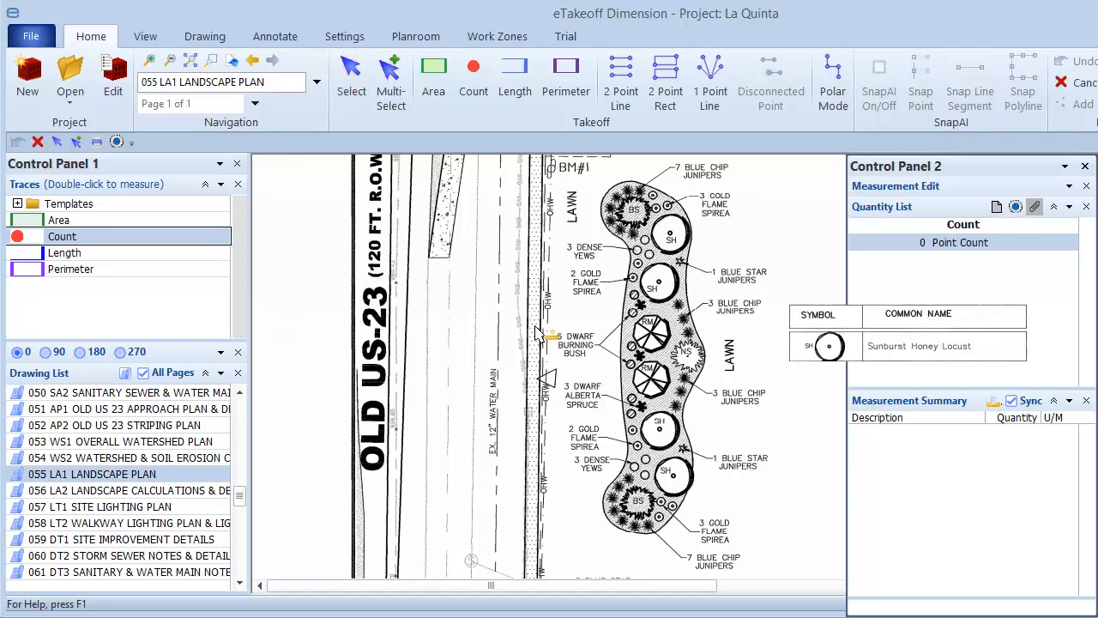
{"action": "left_click", "coordinate": [673, 477]}
{"action": "right_click", "coordinate": [772, 500]}
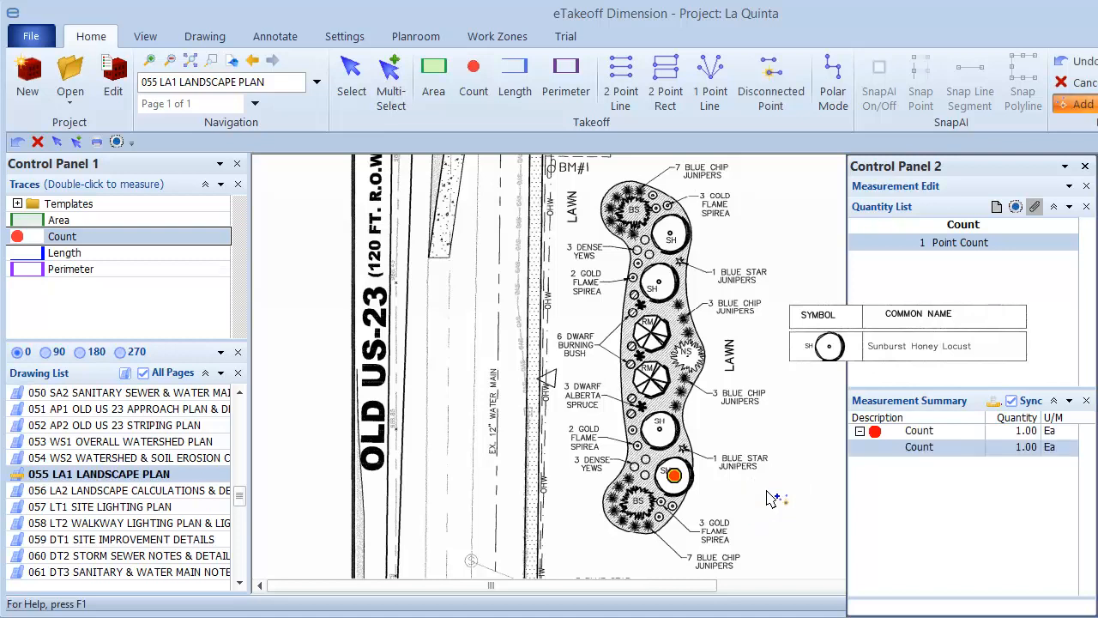
{"action": "left_click", "coordinate": [660, 430]}
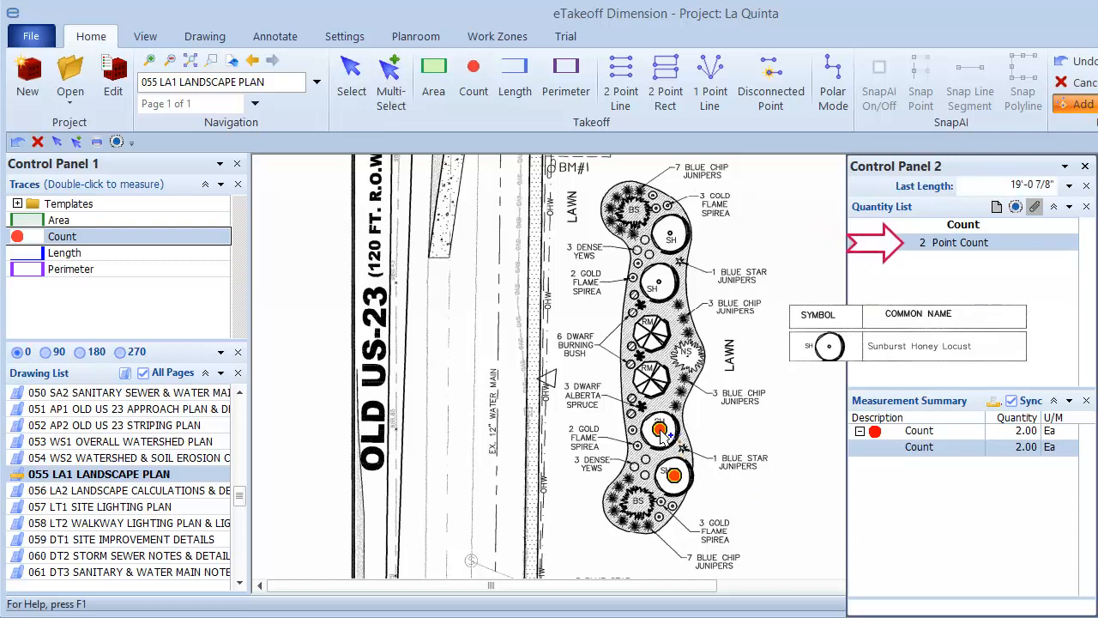
{"action": "left_click", "coordinate": [659, 282]}
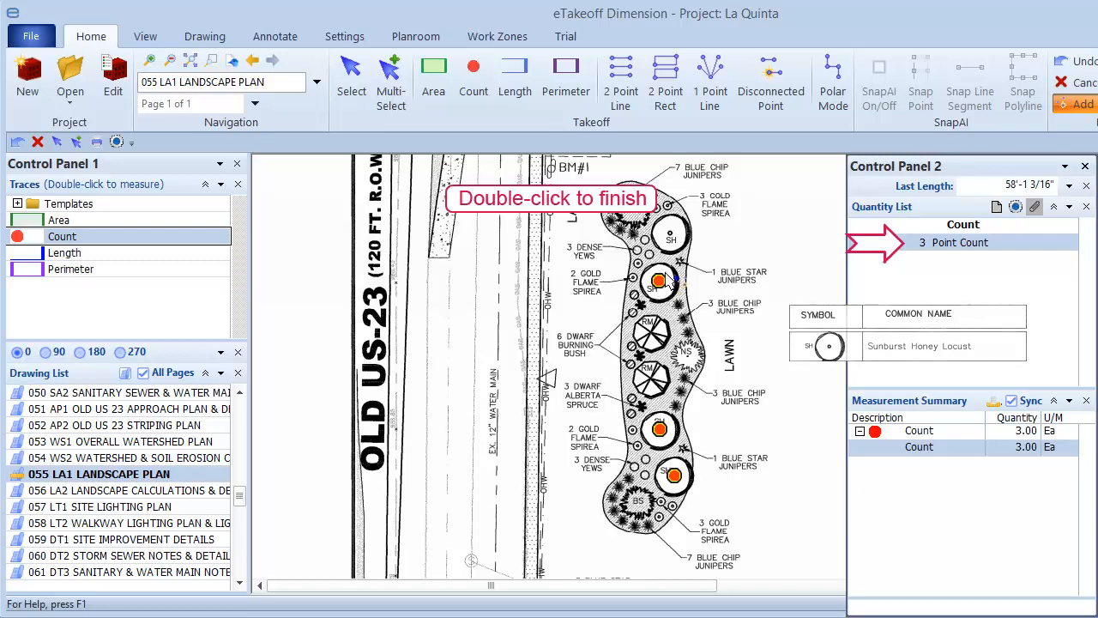
{"action": "double_click", "coordinate": [669, 233]}
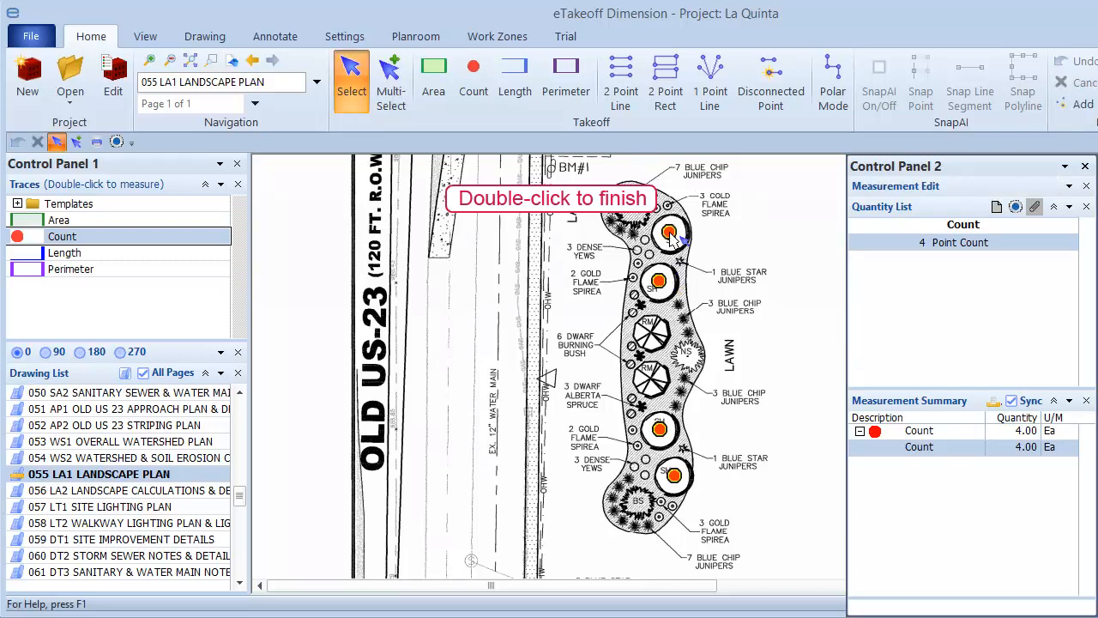
Set the finished count measurement's description to "Sunburst Honey Locust".
{"action": "left_click", "coordinate": [757, 221]}
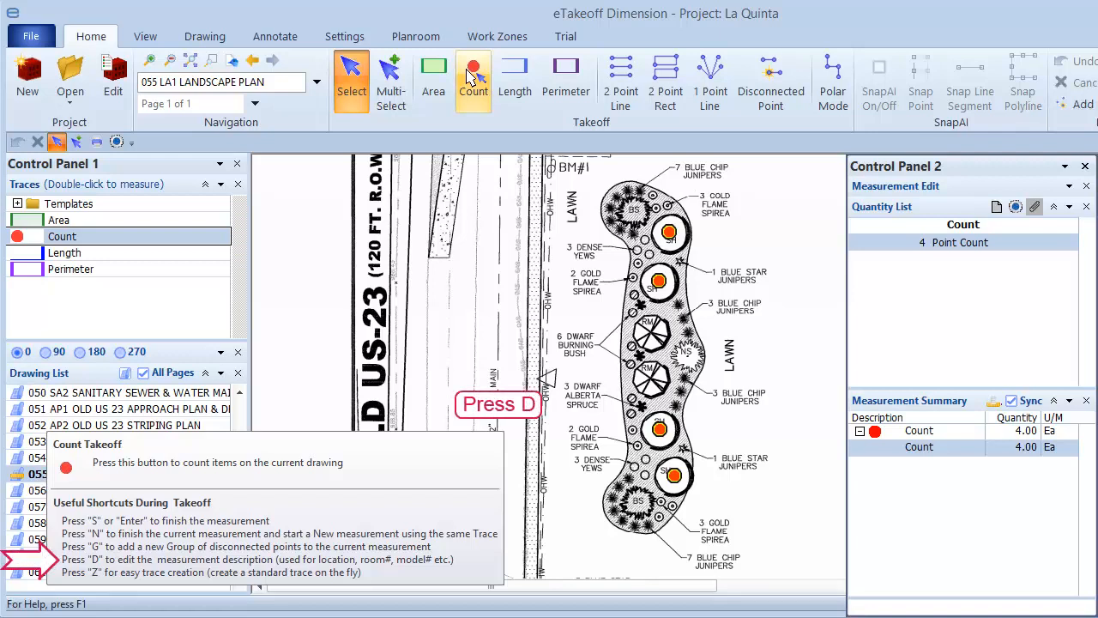
{"action": "type", "text": "dSunburst Honey Locust"}
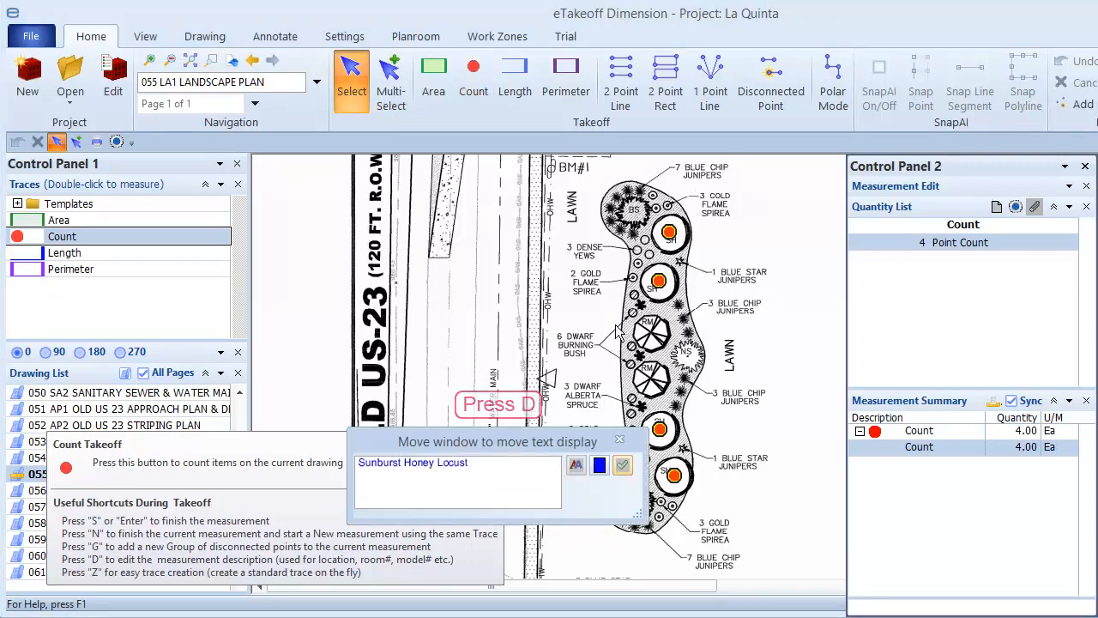
{"action": "left_click", "coordinate": [622, 465]}
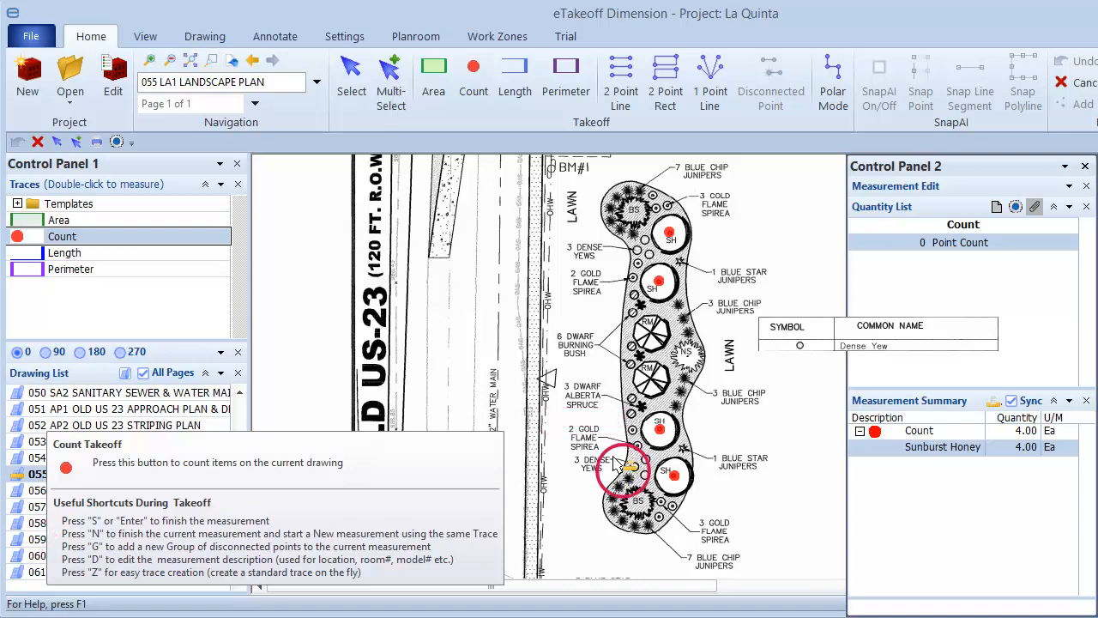
Count three dense yews in the upper cluster and two in the lower cluster as a new measurement described "Dense Yews".
{"action": "left_click", "coordinate": [643, 241]}
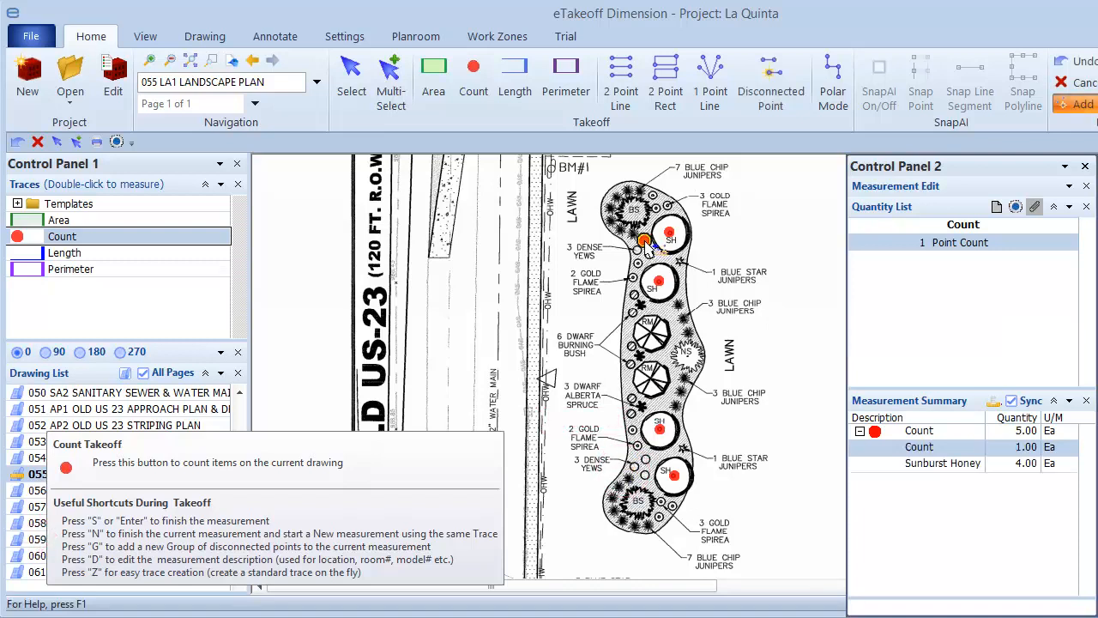
{"action": "left_click", "coordinate": [636, 250]}
{"action": "left_click", "coordinate": [648, 252]}
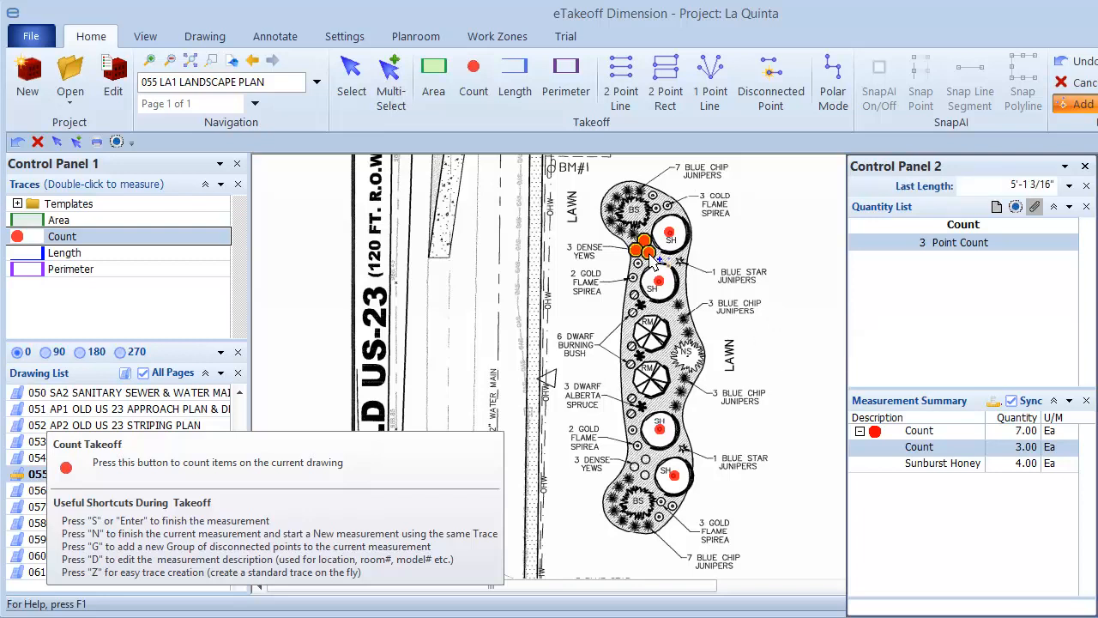
{"action": "left_click", "coordinate": [645, 460]}
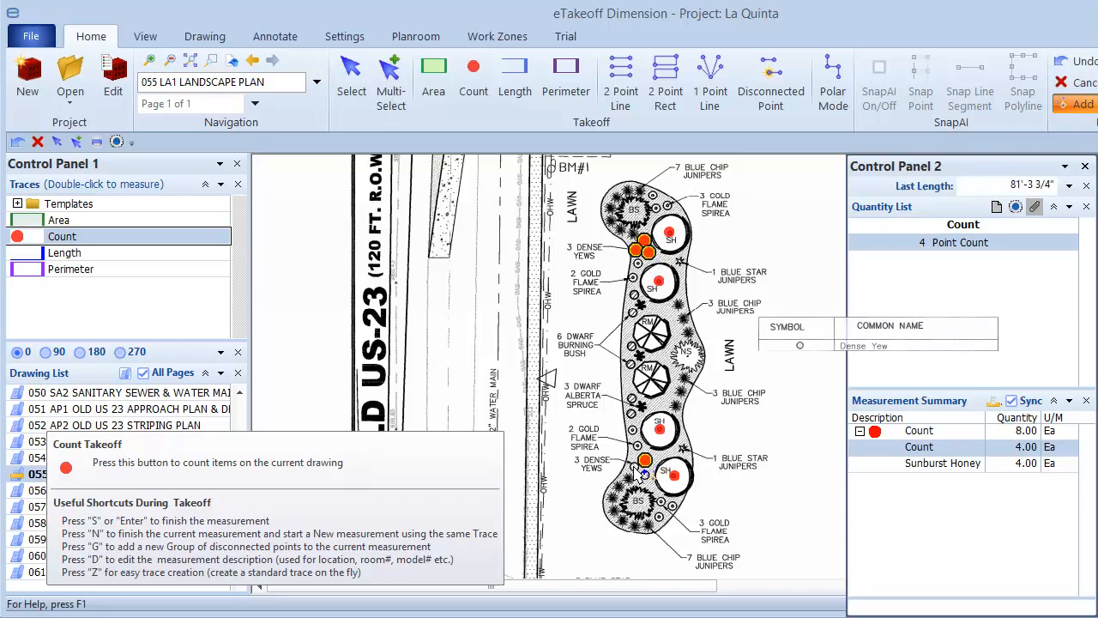
{"action": "left_click", "coordinate": [633, 466]}
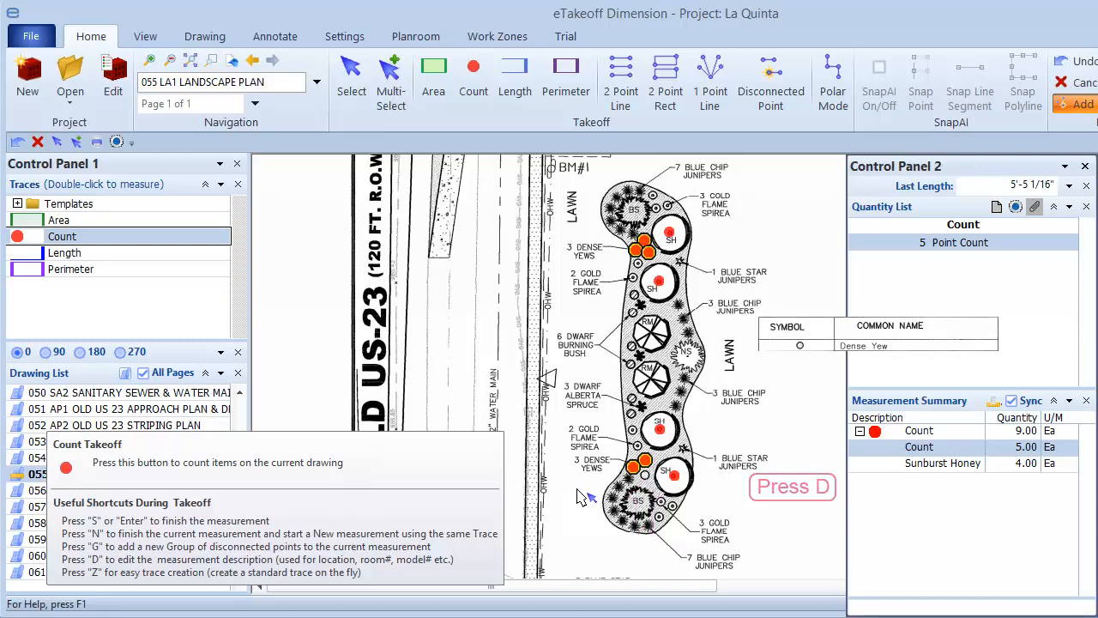
{"action": "type", "text": "dDense Yews"}
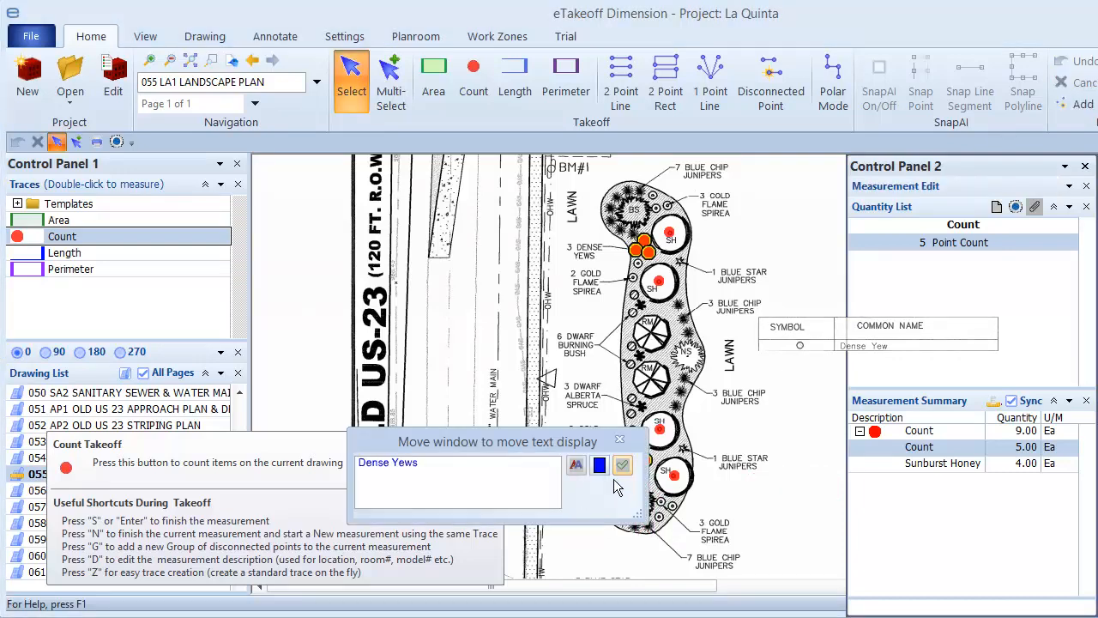
{"action": "left_click", "coordinate": [623, 464]}
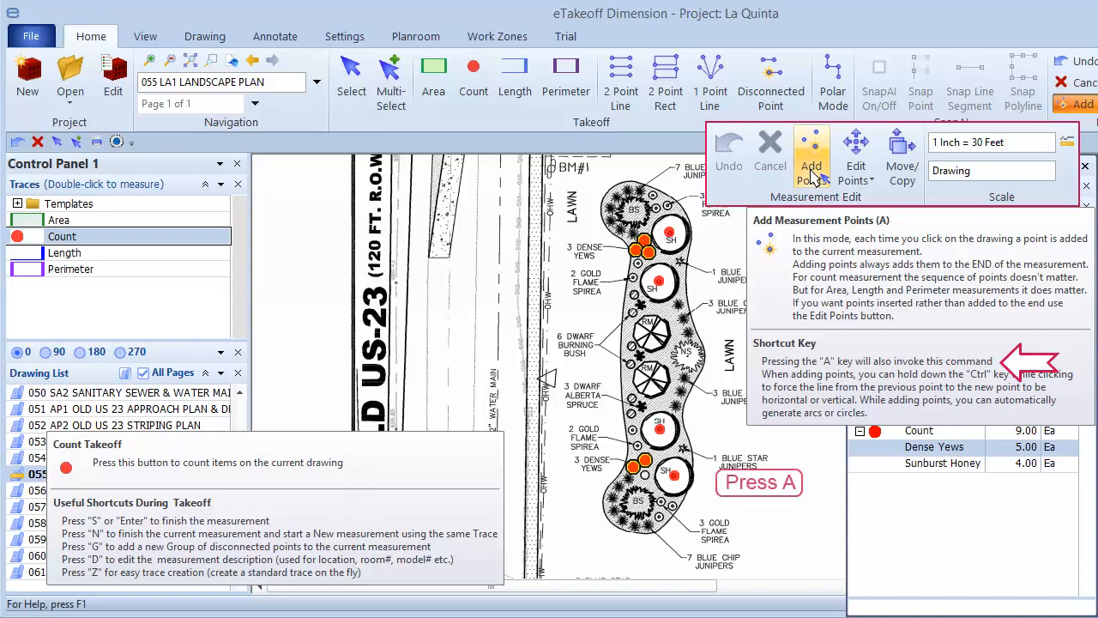
Add the missed third yew of the lower cluster to the Dense Yews measurement and finish it.
{"action": "key", "text": "a"}
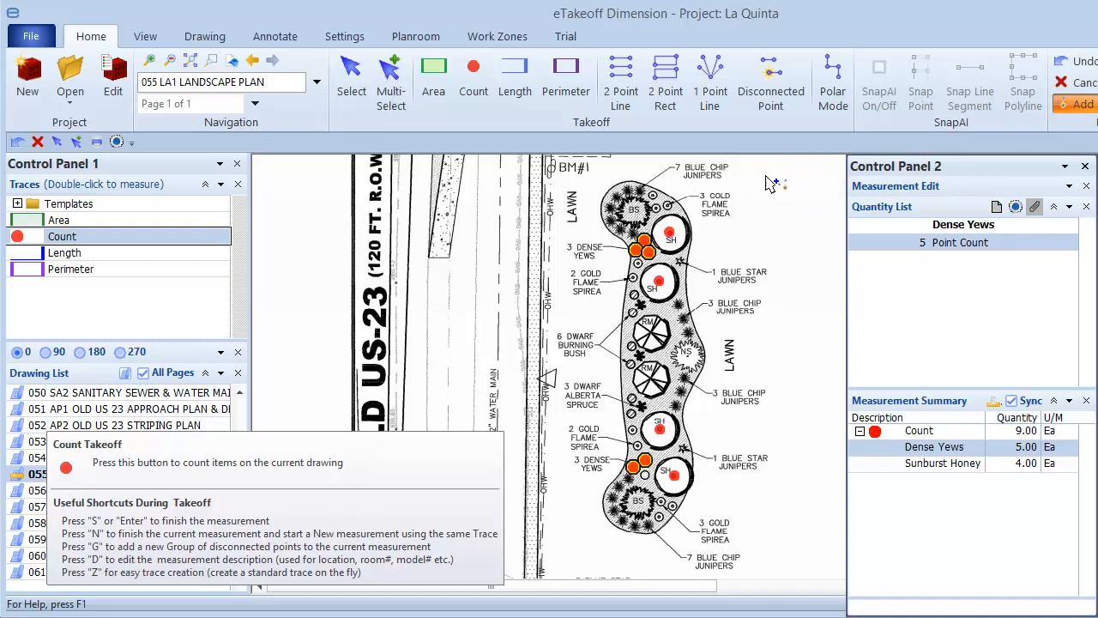
{"action": "left_click", "coordinate": [646, 473]}
{"action": "key", "text": "s"}
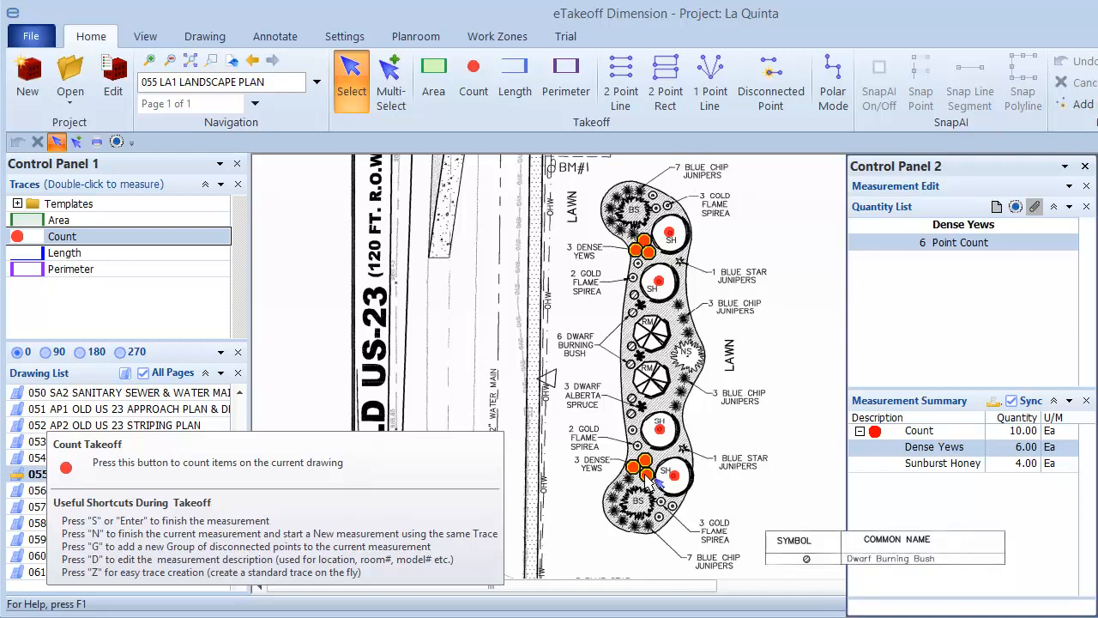
Create a standard count trace named "Dwarf Burning Bush" with dark green filled triangle points.
{"action": "left_click", "coordinate": [474, 71]}
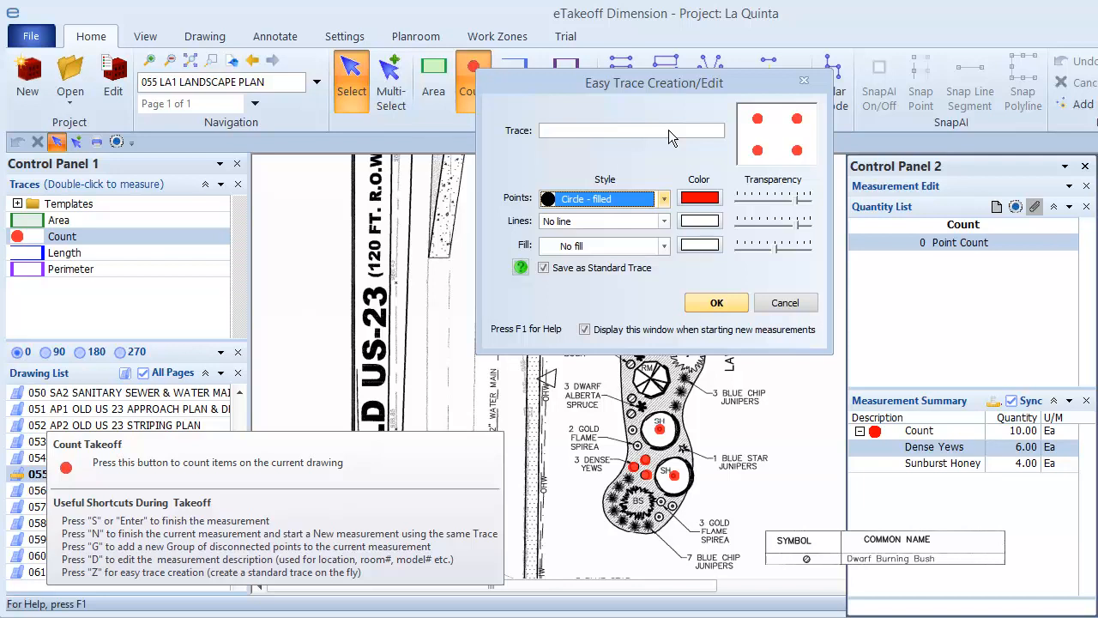
{"action": "type", "text": "Dwarf Burning Bush"}
{"action": "left_click", "coordinate": [665, 199]}
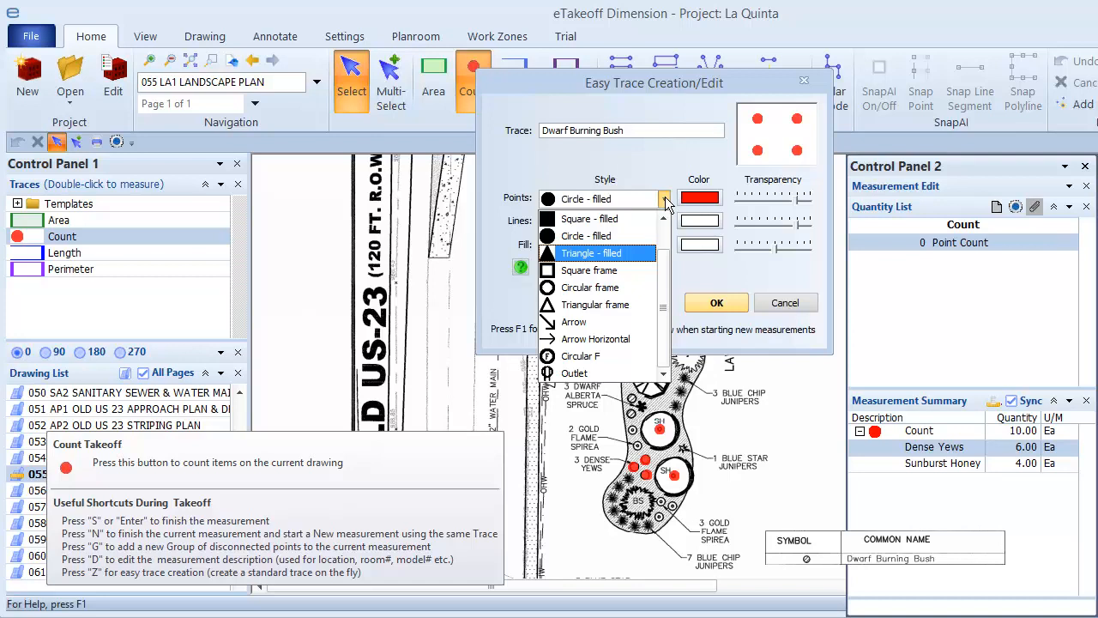
{"action": "left_click", "coordinate": [576, 256]}
{"action": "left_click", "coordinate": [697, 199]}
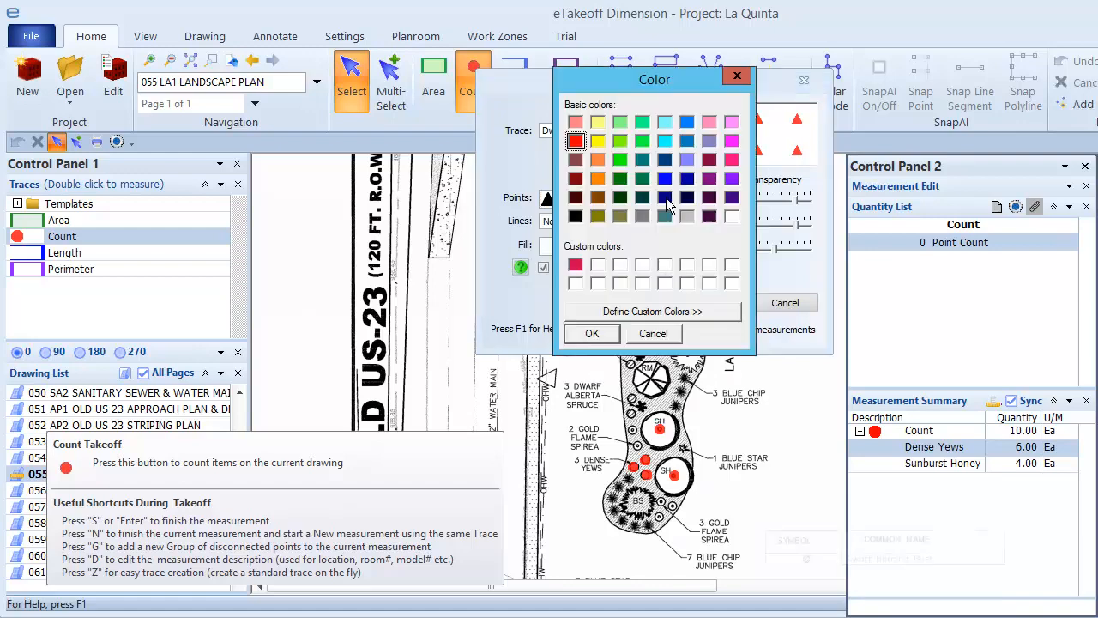
{"action": "left_click", "coordinate": [621, 176]}
{"action": "left_click", "coordinate": [593, 334]}
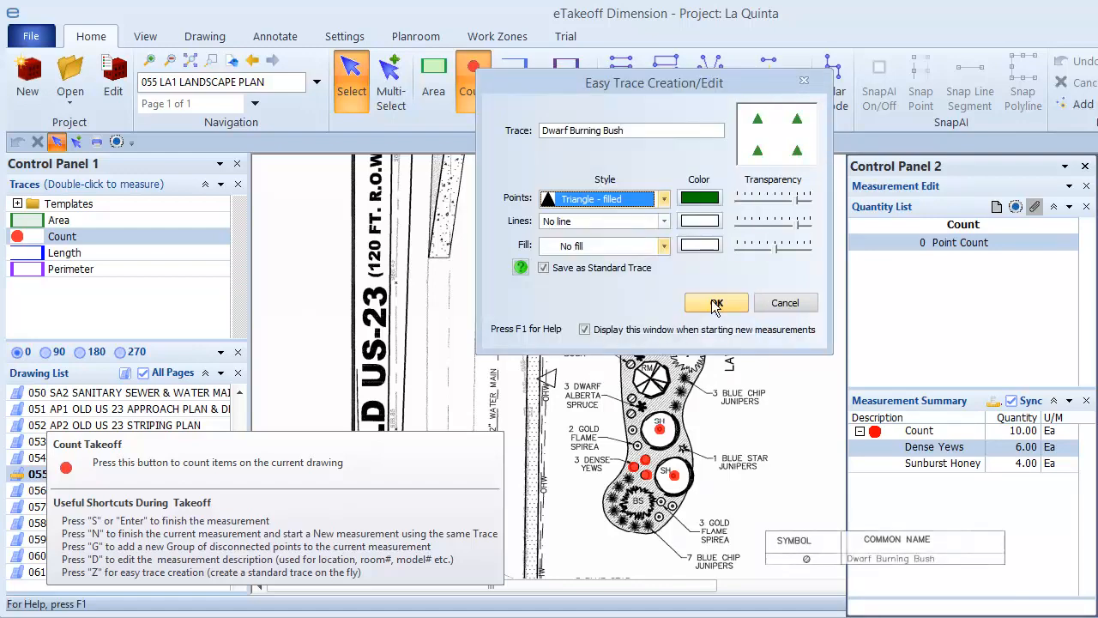
{"action": "left_click", "coordinate": [717, 301]}
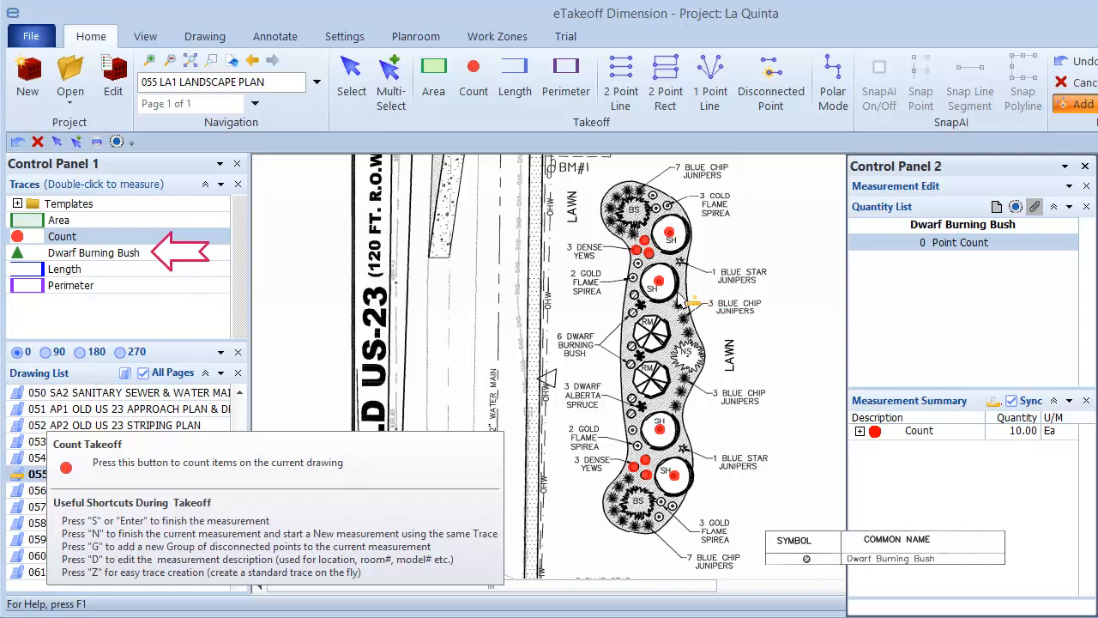
Count the six dwarf burning bush symbols along the planting bed's edge with the Dwarf Burning Bush trace.
{"action": "left_click", "coordinate": [636, 295]}
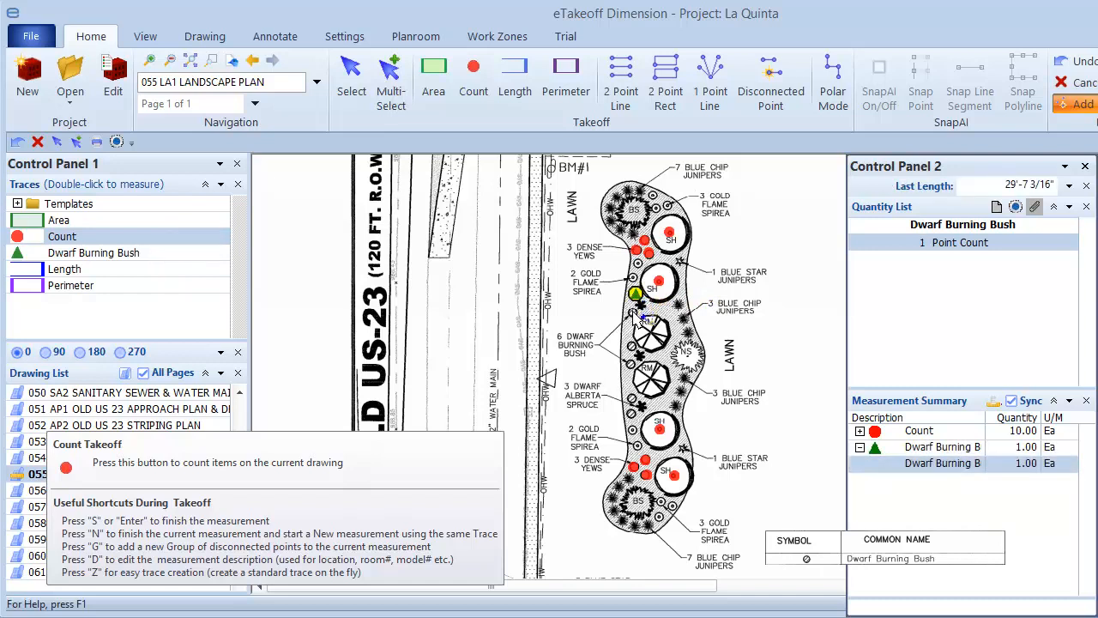
{"action": "left_click", "coordinate": [635, 312]}
{"action": "left_click", "coordinate": [632, 345]}
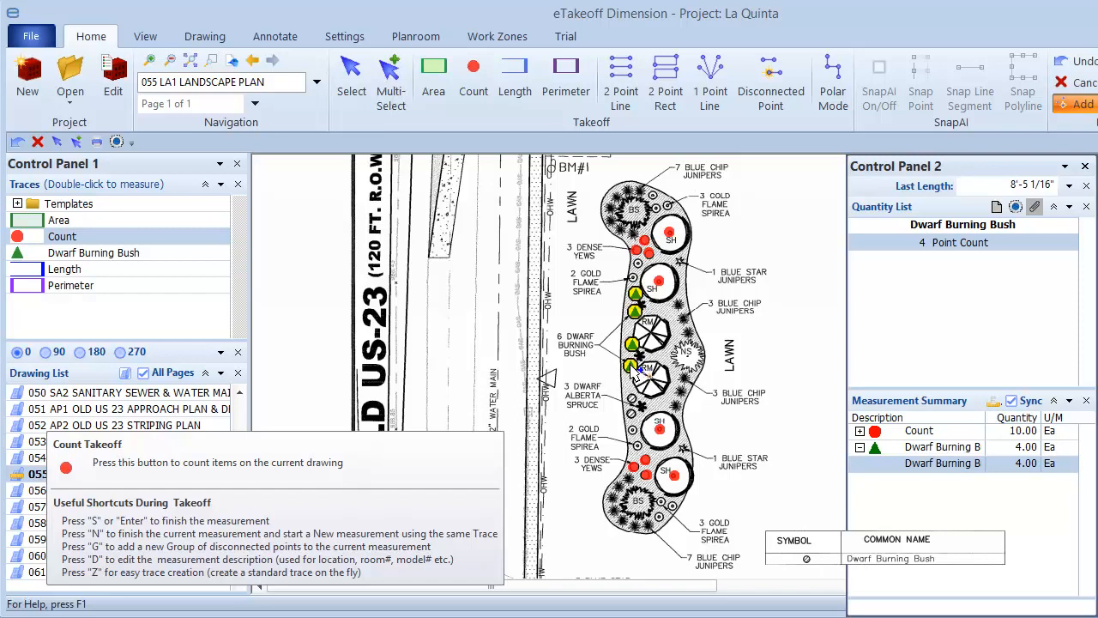
{"action": "left_click", "coordinate": [630, 395]}
{"action": "left_click", "coordinate": [633, 413]}
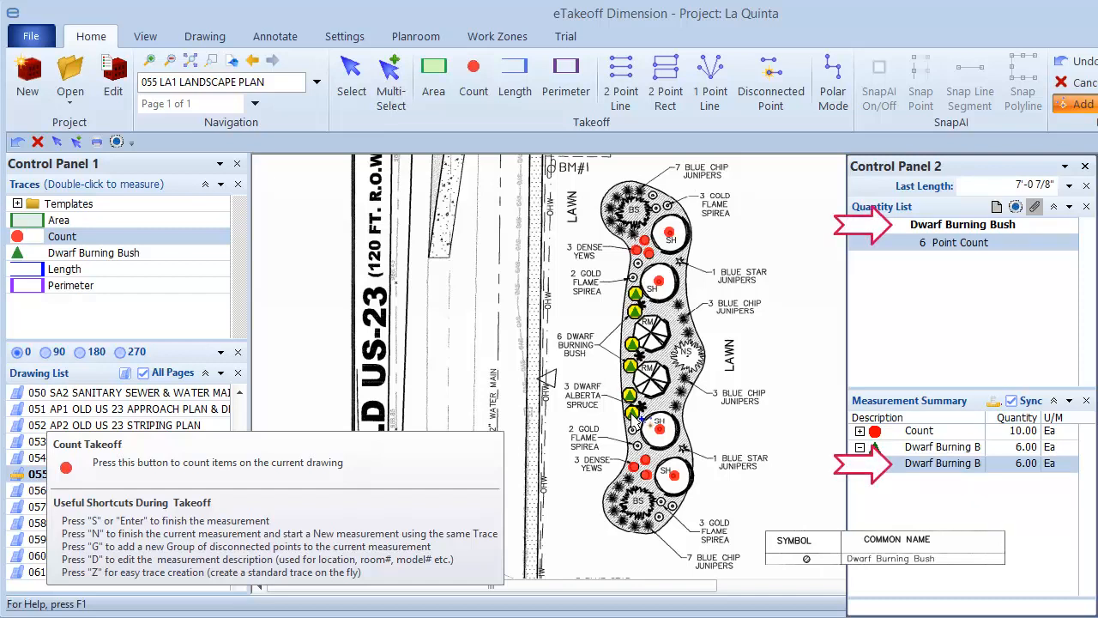
Add extra points at the lower honey locust to the Dwarf Burning Bush count and undo them.
{"action": "left_click", "coordinate": [659, 427]}
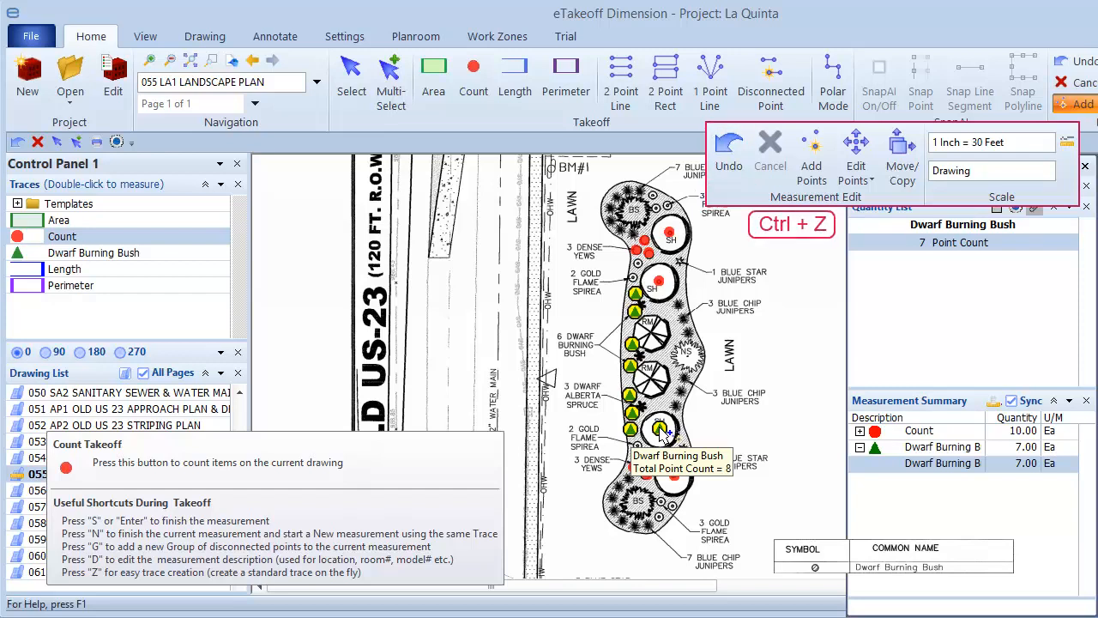
{"action": "left_click", "coordinate": [725, 150]}
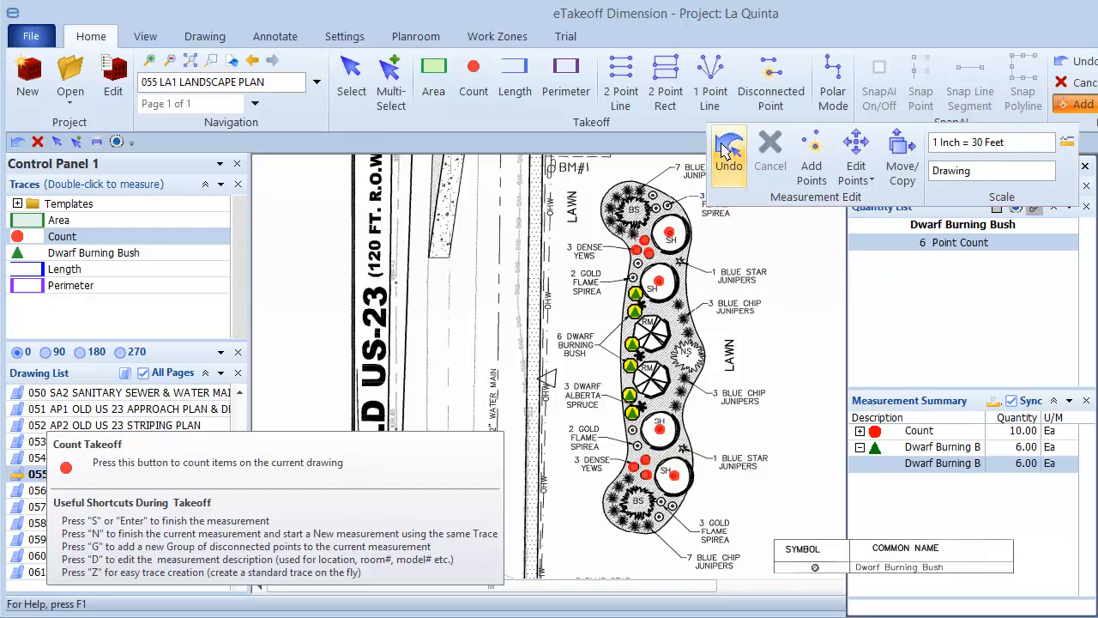